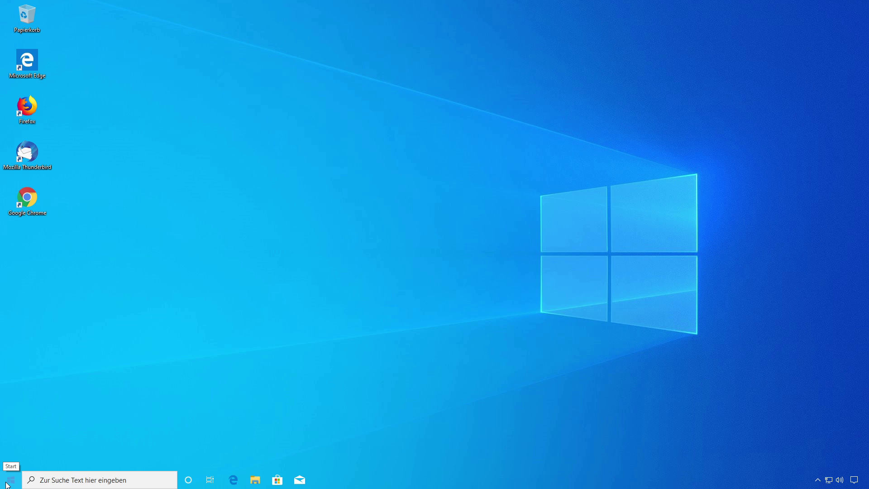
- Open Disk Management (Datenträgerverwaltung), initialize Datenträger 1 with the GPT partition style, and maximize the window
right_click(8, 484)
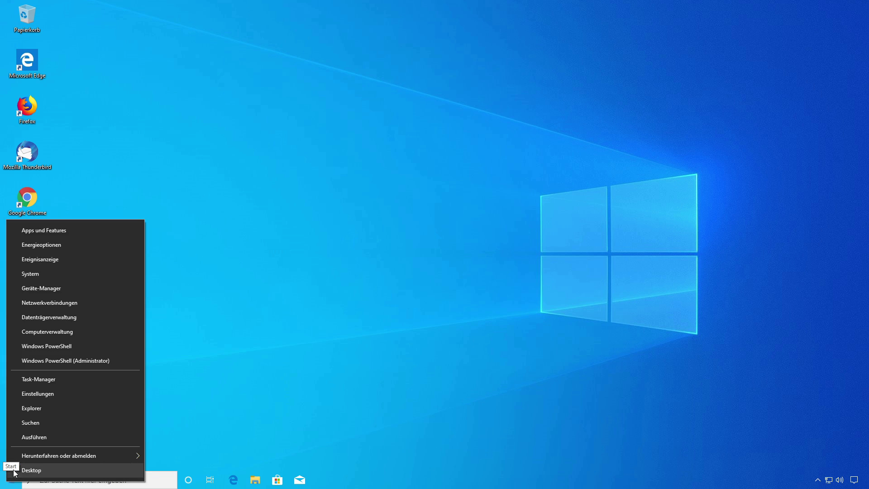
left_click(52, 317)
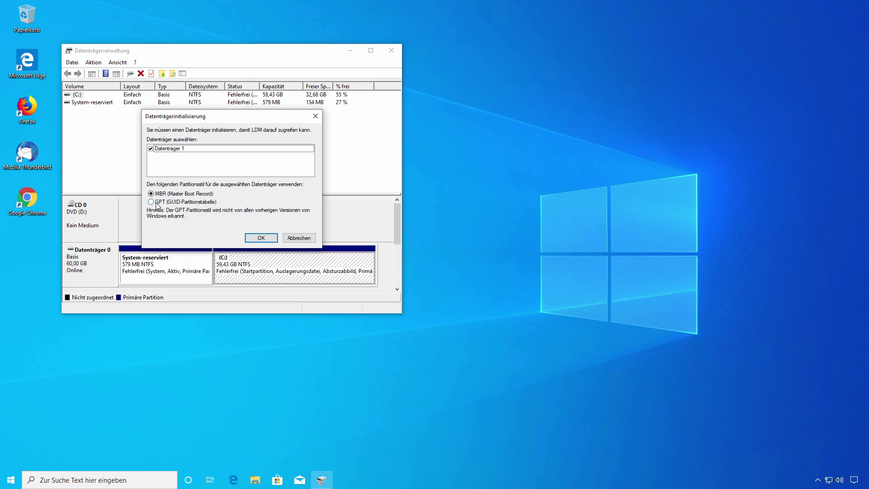
left_click(157, 204)
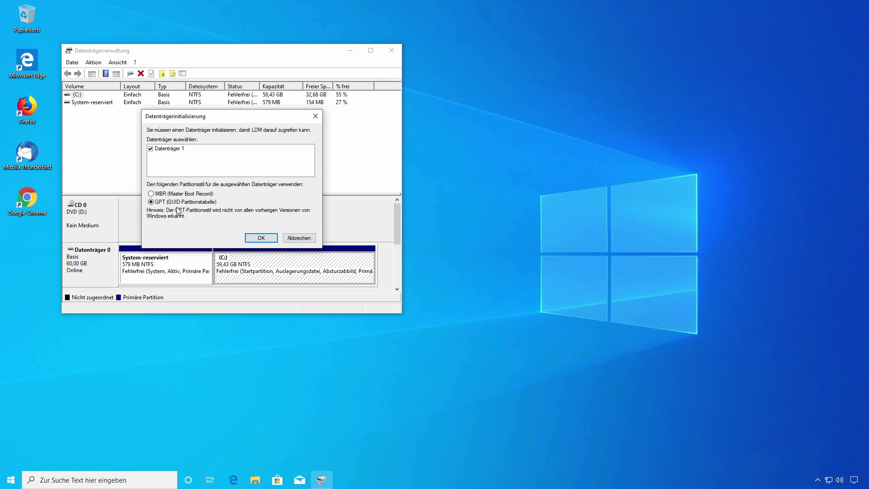
left_click(262, 241)
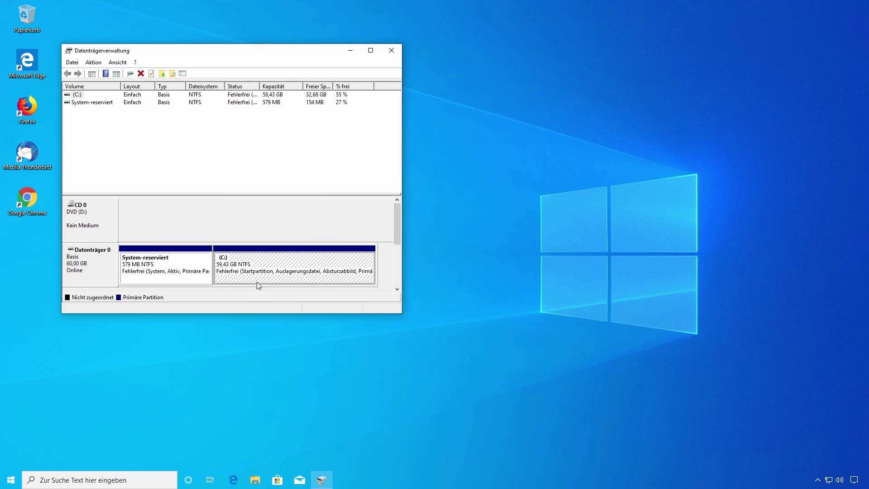
left_click(371, 50)
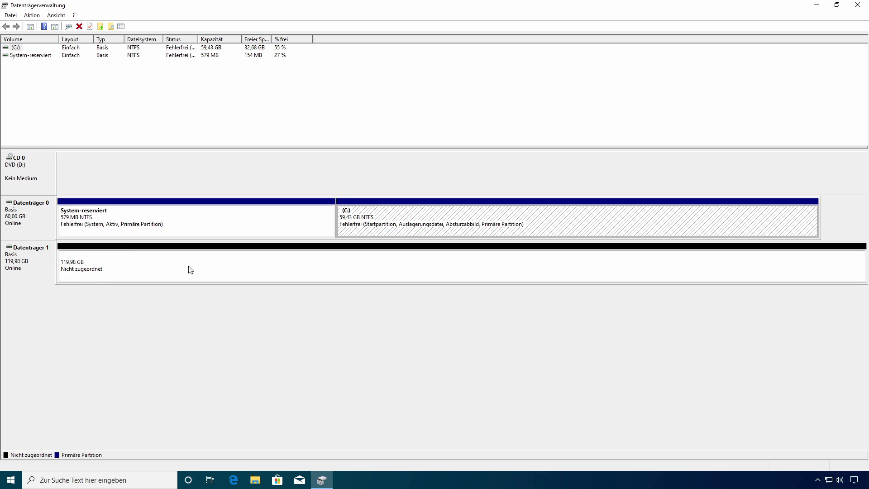
- Start a new simple volume in the unallocated space of Datenträger 1 and set its size to 60000 MB
right_click(213, 272)
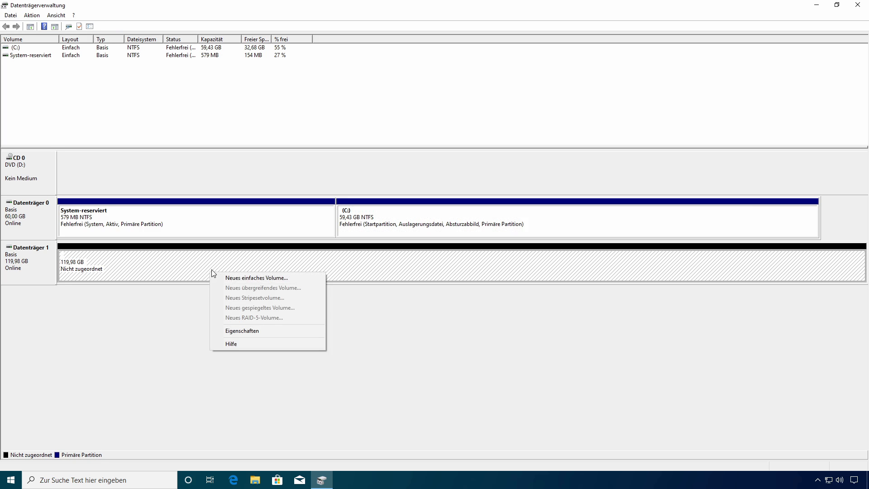
left_click(252, 278)
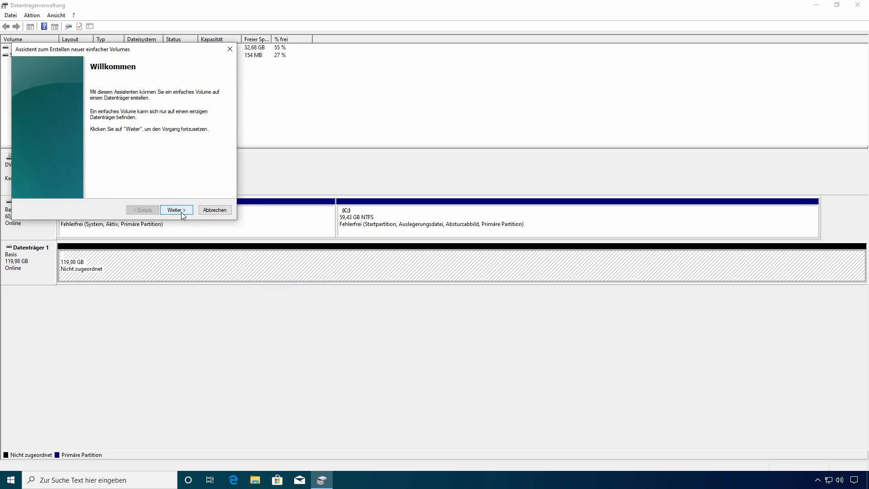
left_click(181, 210)
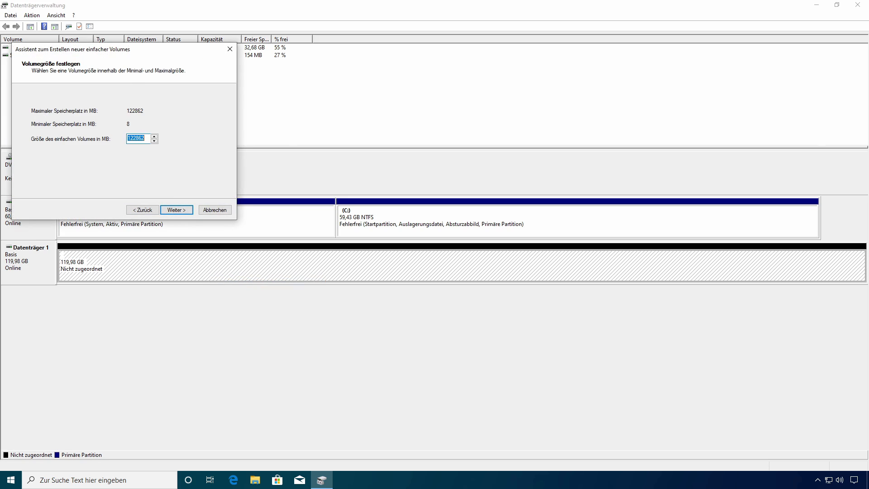
left_click(138, 138)
double_click(138, 138)
type("60000")
left_click(178, 210)
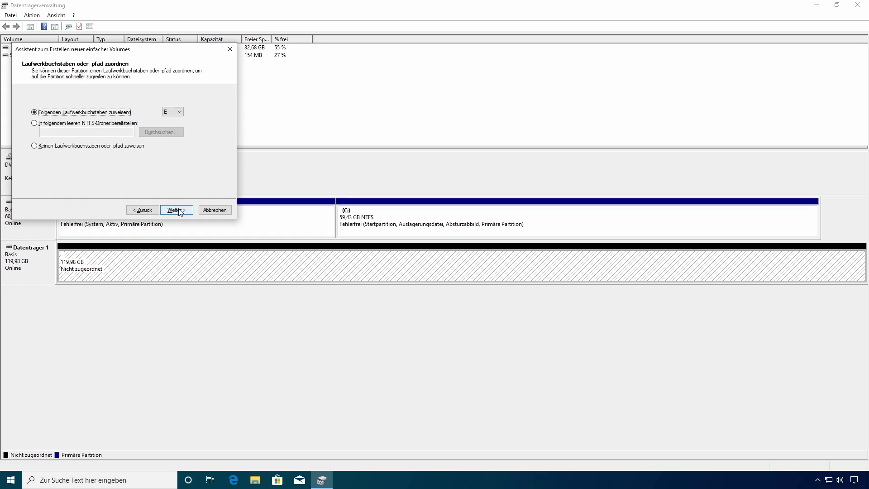
- Assign drive letter E to the new volume
left_click(178, 113)
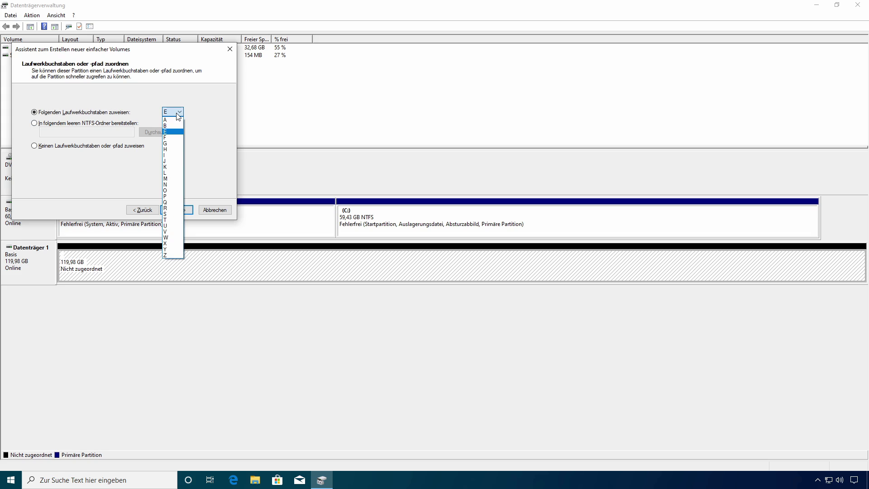
left_click(167, 131)
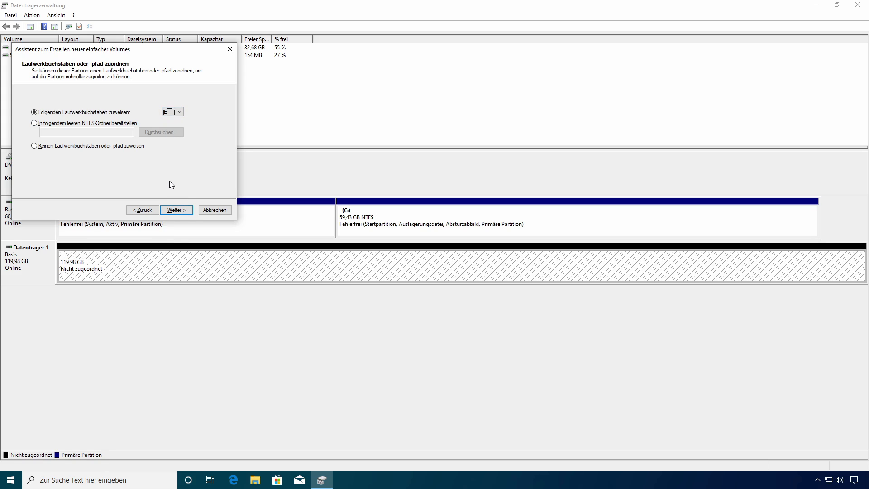
left_click(171, 209)
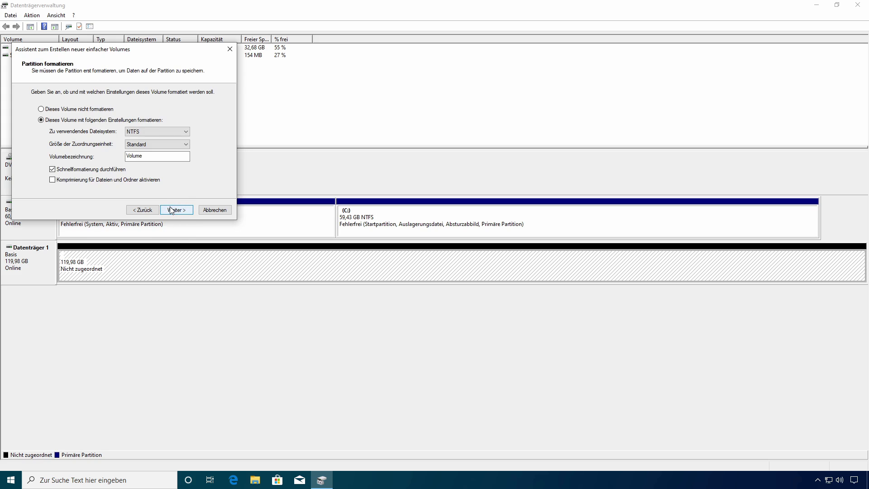
- Choose NTFS quick formatting with the volume label Daten1 and finish creating the volume
left_click(152, 132)
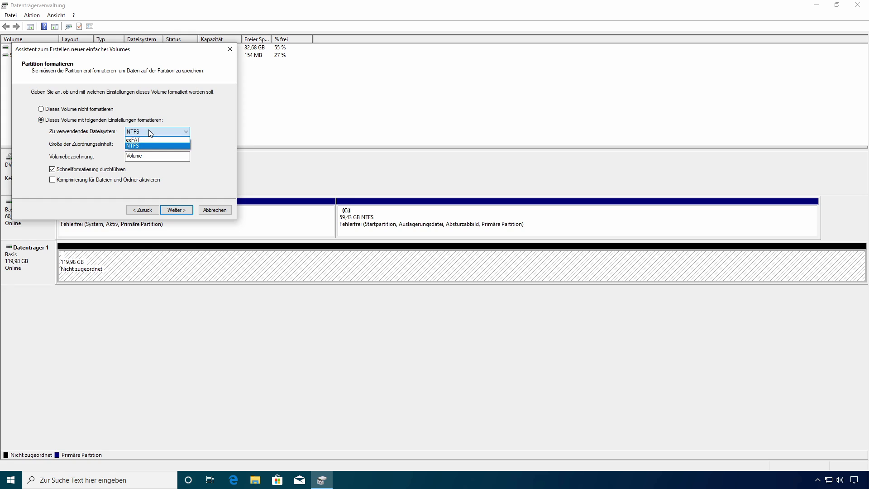
left_click(140, 145)
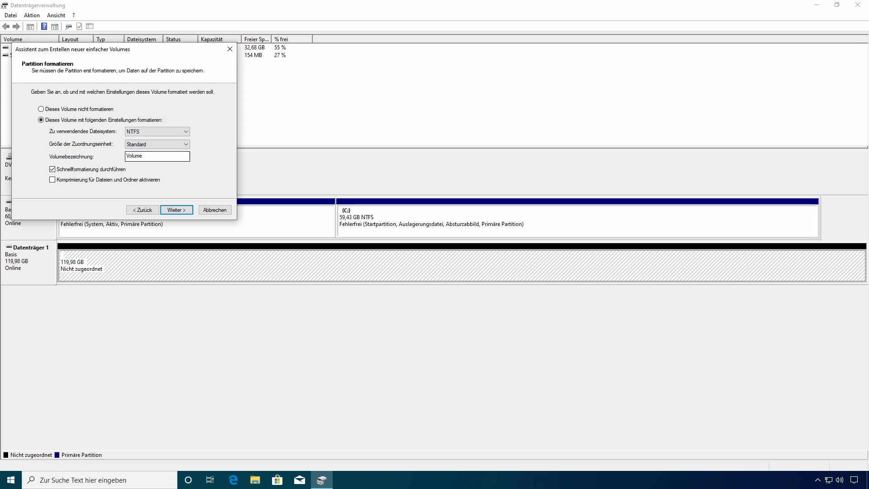
key("Tab")
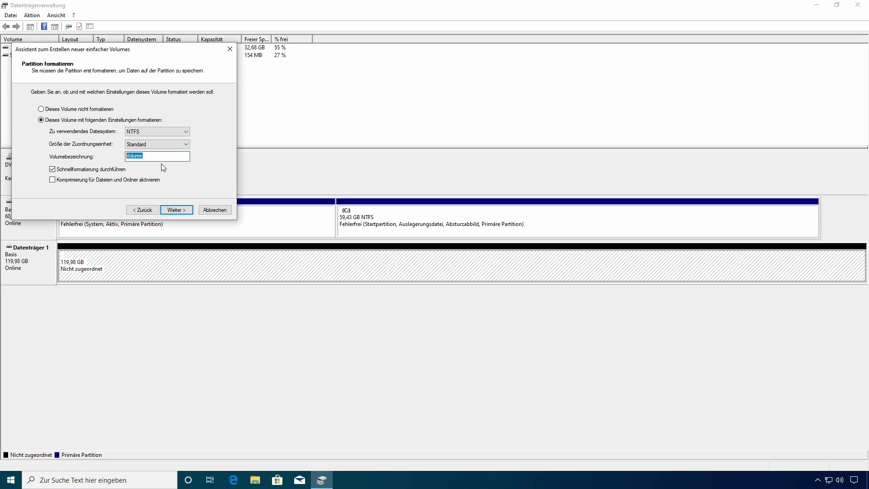
type("Daten")
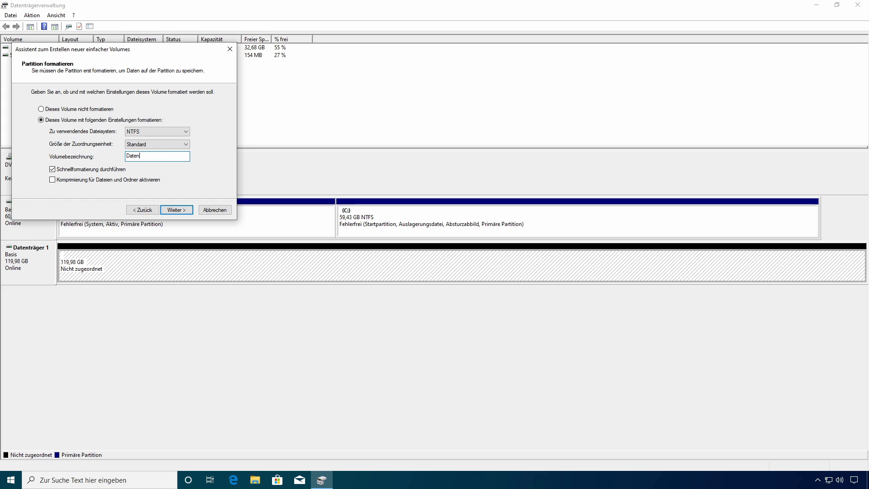
type("1")
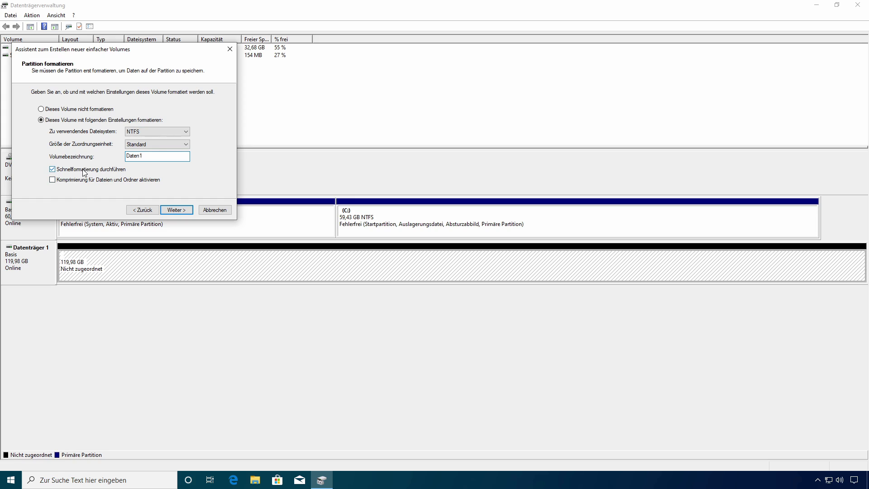
left_click(177, 210)
left_click(177, 211)
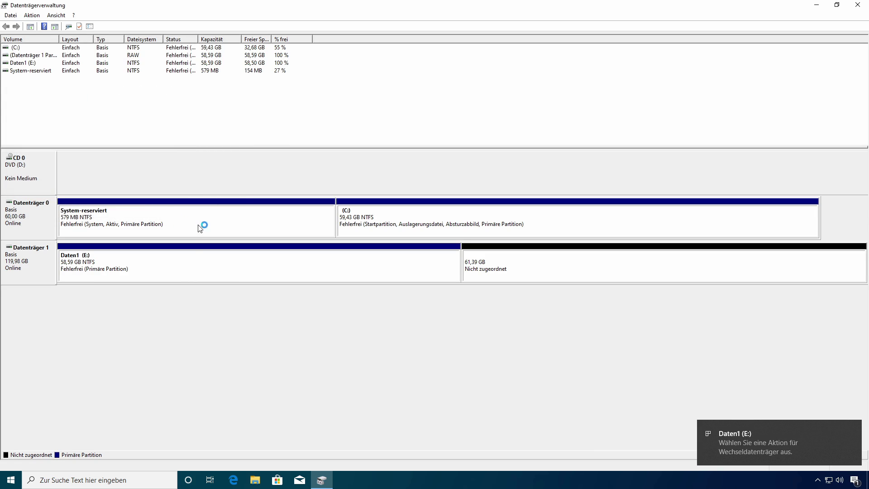
- Start a second simple volume in the remaining unallocated space of Datenträger 1, using the full 62862 MB
left_click(530, 262)
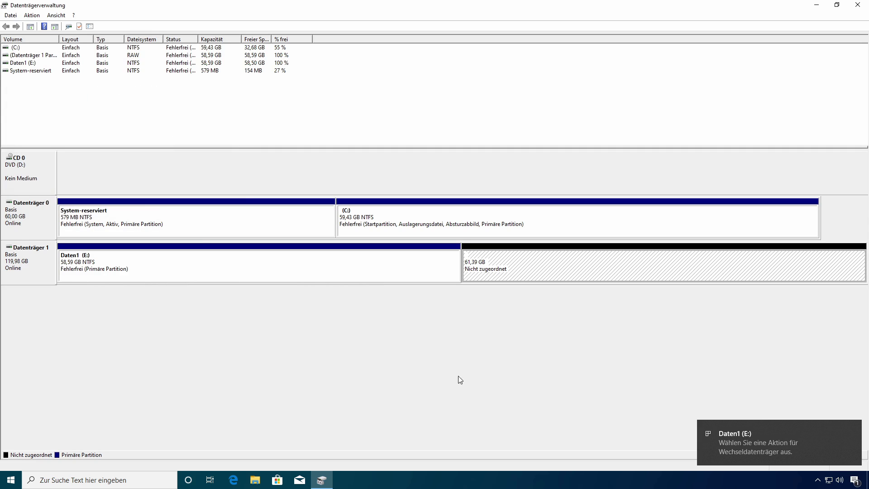
right_click(487, 266)
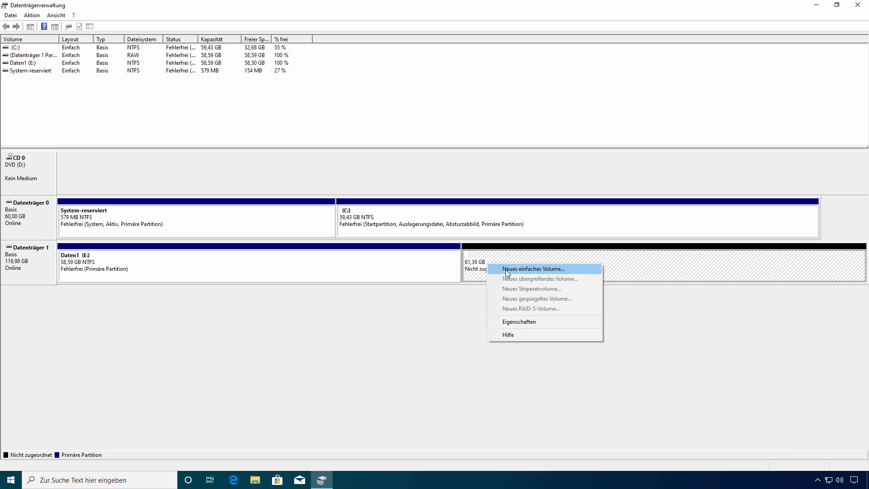
left_click(507, 270)
left_click(176, 209)
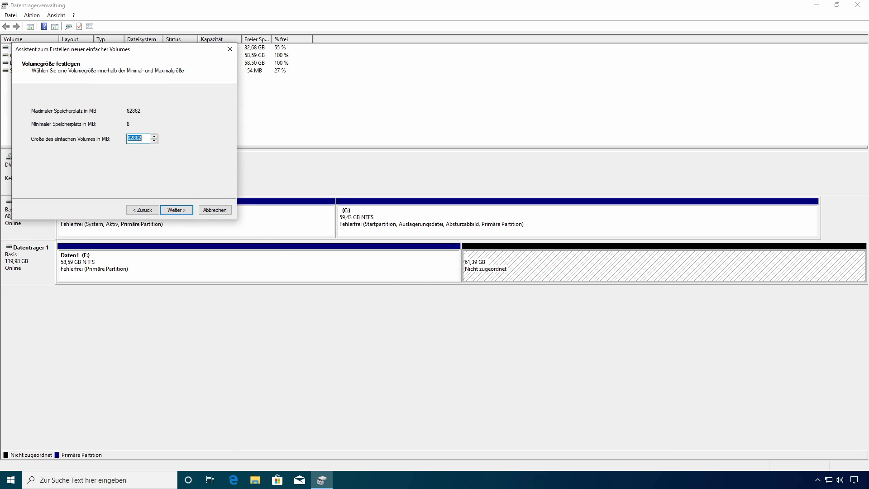
left_click(141, 138)
double_click(141, 138)
left_click(180, 213)
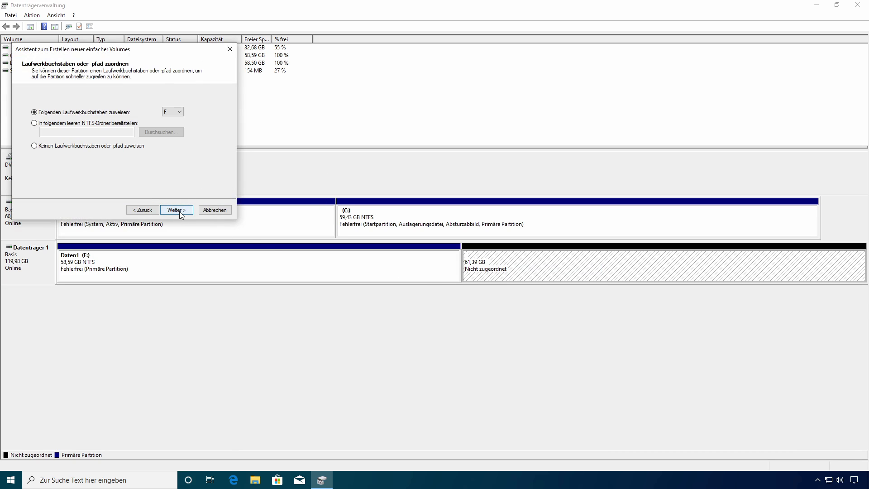
- Keep drive letter F for the second volume, label it Daten2 with NTFS quick formatting, and finish creating it
left_click(176, 113)
left_click(176, 113)
left_click(177, 210)
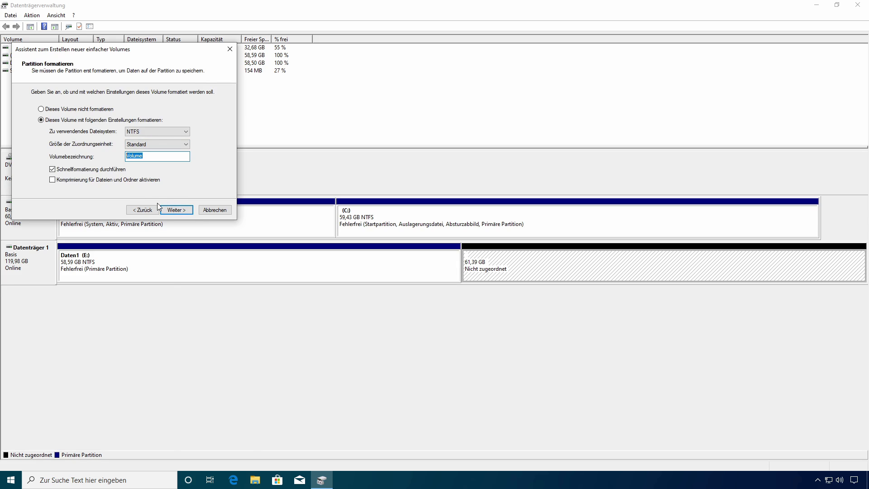
type("Daten2")
left_click(186, 212)
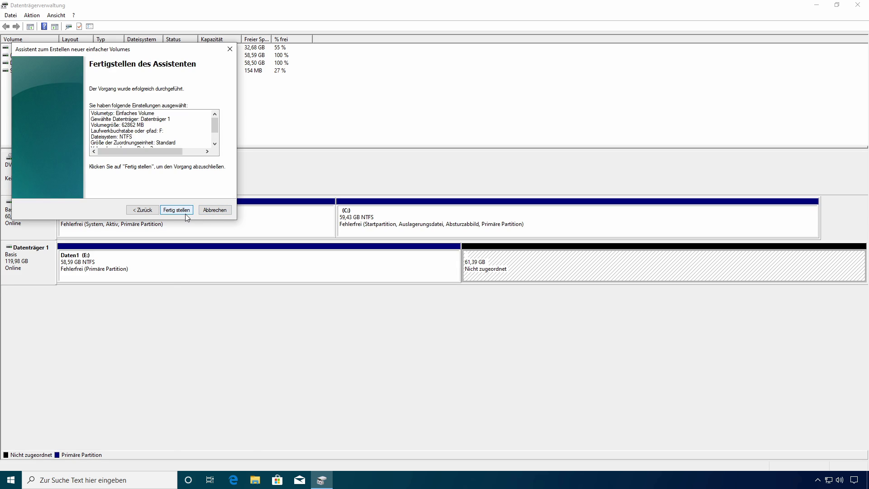
left_click(185, 212)
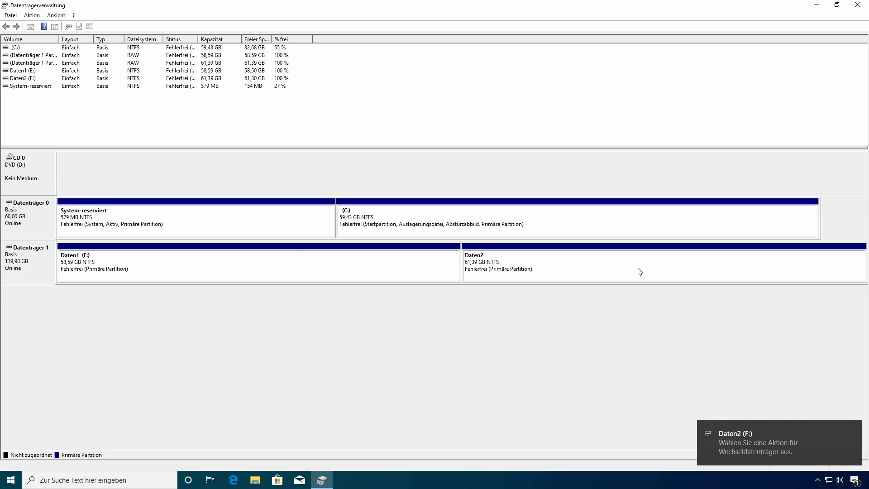
- Switch to File Explorer, check the Daten1 and Daten2 drives under Dieser PC, and return to Disk Management
left_click(255, 479)
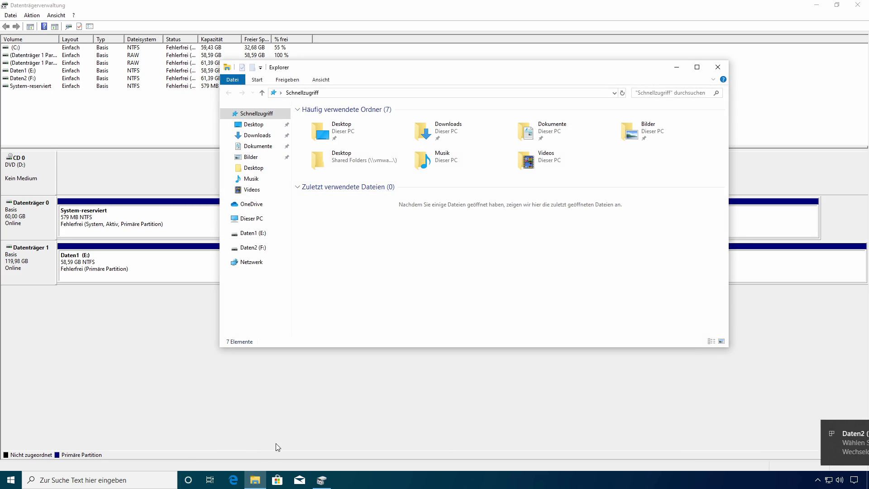
left_click(252, 219)
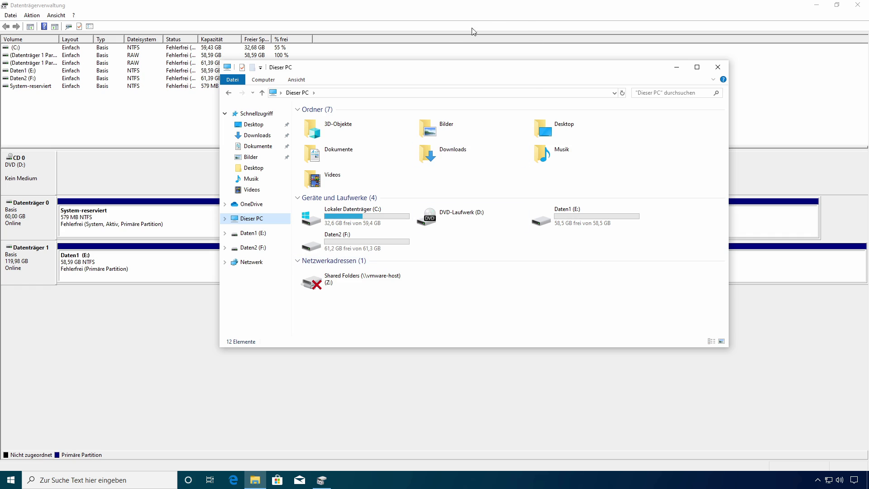
left_click_drag(384, 68, 364, 61)
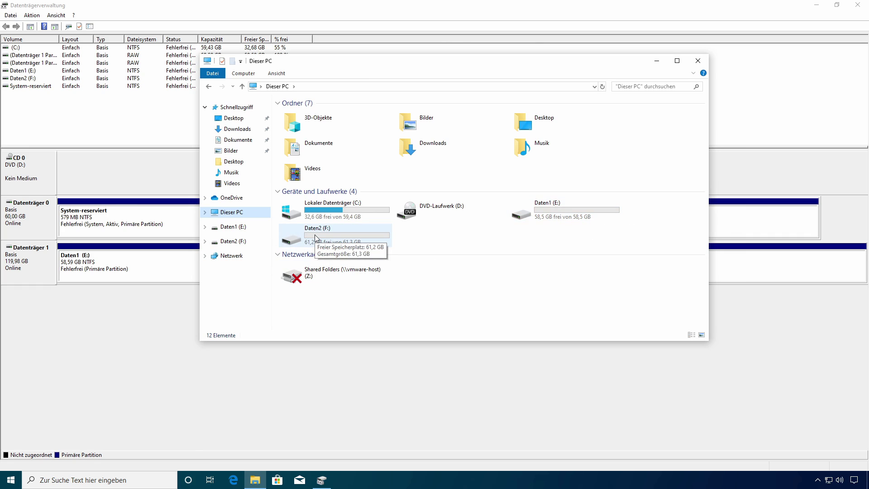
left_click(302, 352)
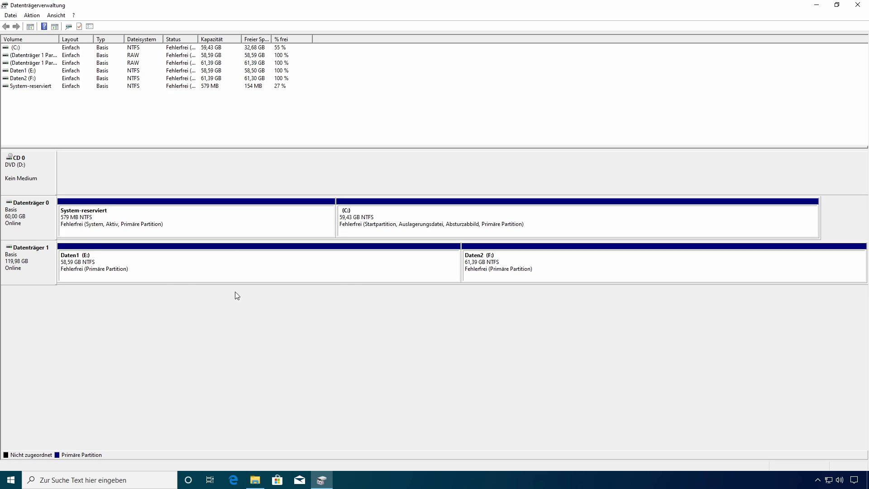
- Delete the Daten1 (E:) and Daten2 (F:) volumes from Datenträger 1
right_click(101, 271)
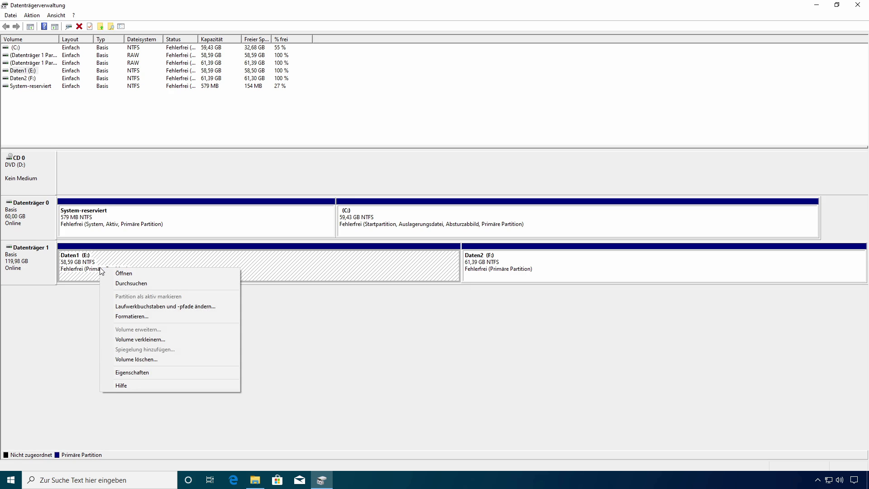
left_click(140, 358)
left_click(465, 276)
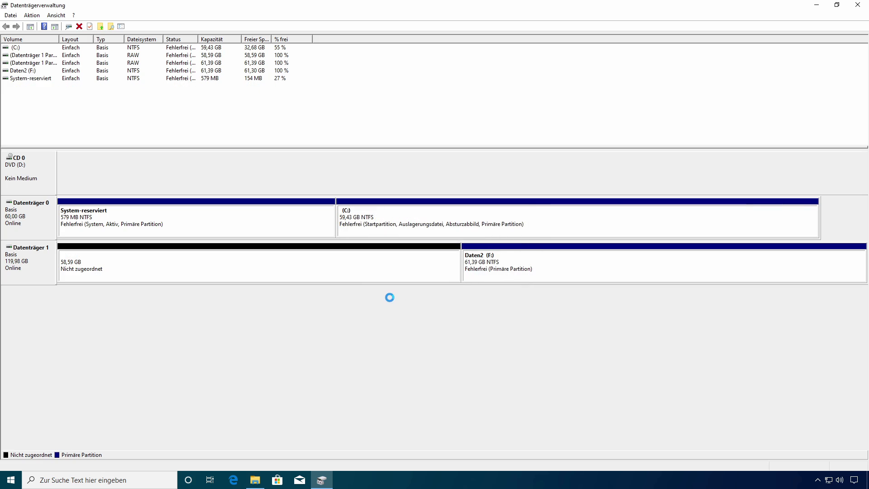
right_click(489, 268)
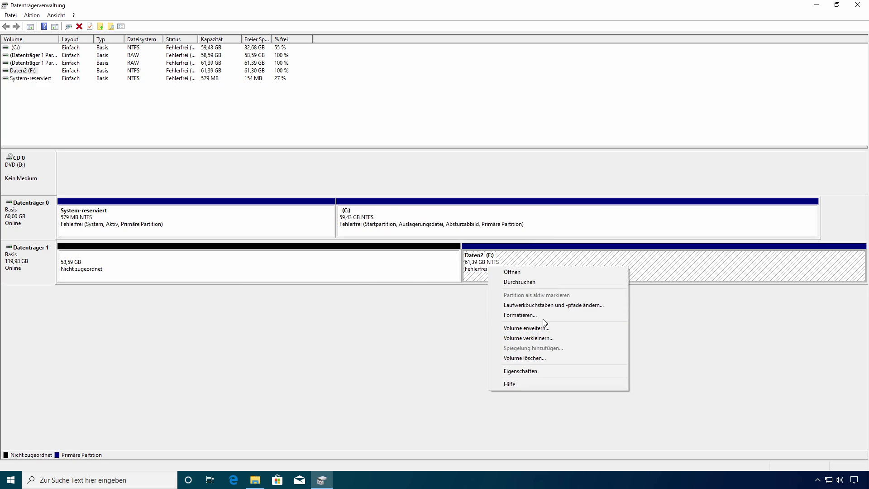
left_click(526, 357)
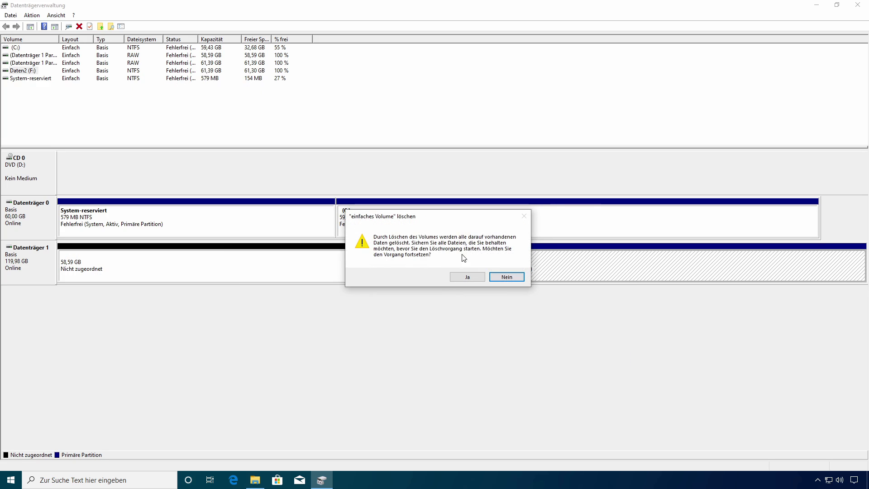
left_click(467, 276)
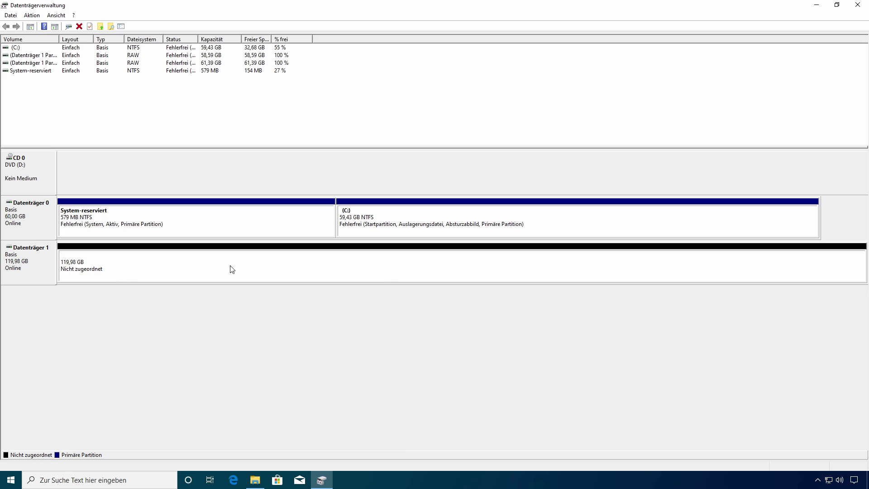